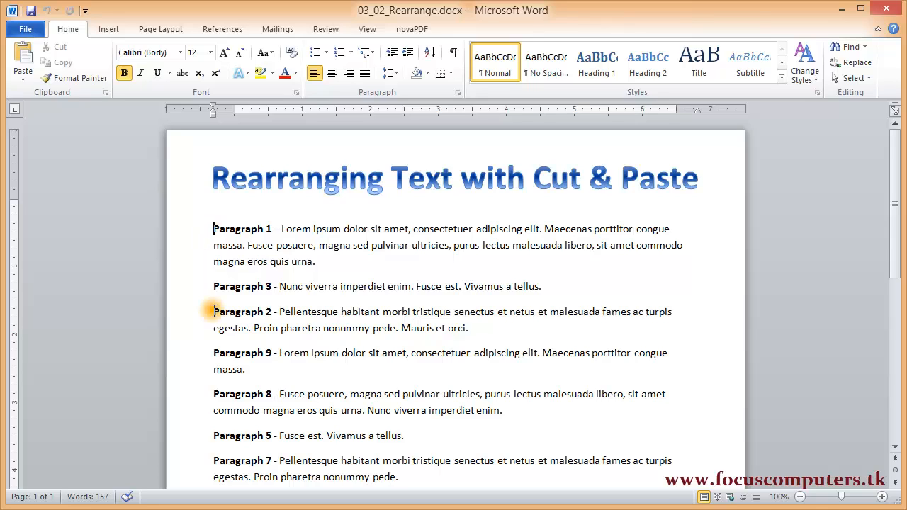
Cut the entire Paragraph 2 from its place after Paragraph 3
{"action": "left_click_drag", "start_coordinate": [214, 311], "coordinate": [468, 330]}
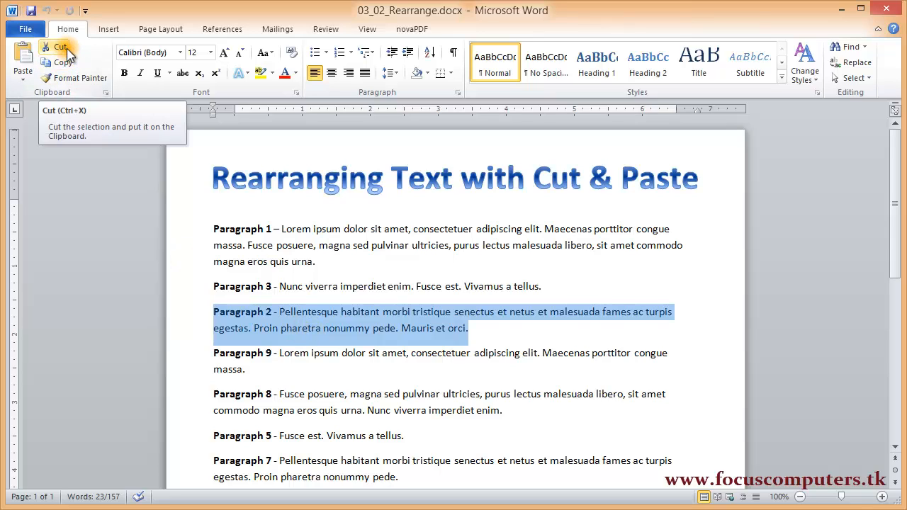
{"action": "right_click", "coordinate": [276, 331]}
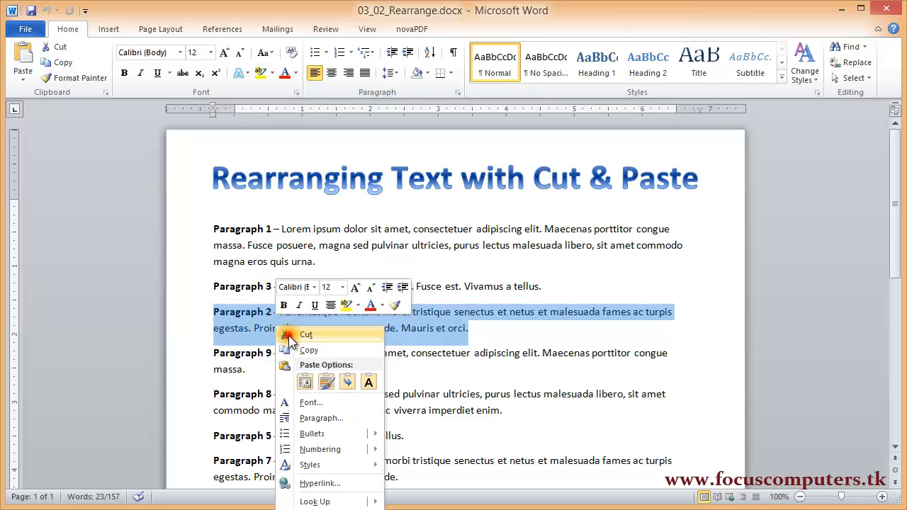
{"action": "left_click", "coordinate": [290, 336]}
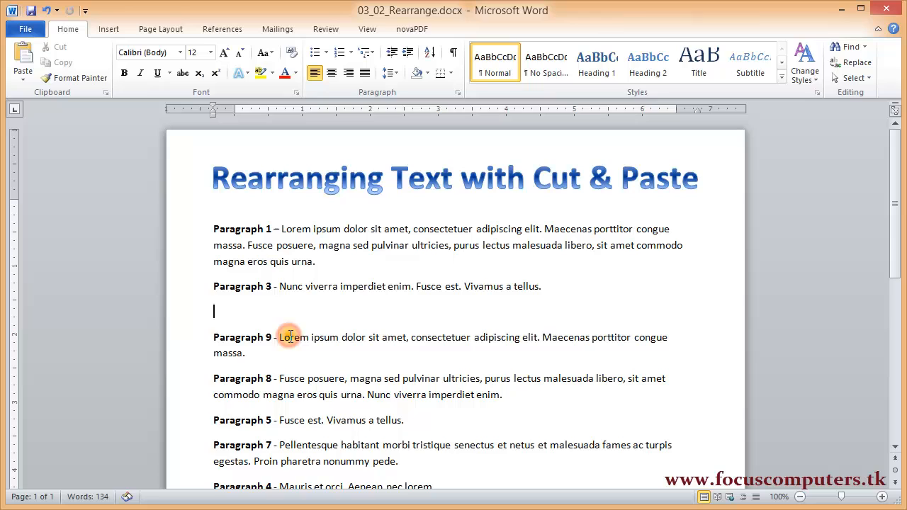
Add an empty line after Paragraph 1 and paste the cut Paragraph 2 there using Merge Formatting
{"action": "left_click", "coordinate": [323, 262]}
{"action": "key", "text": "Return"}
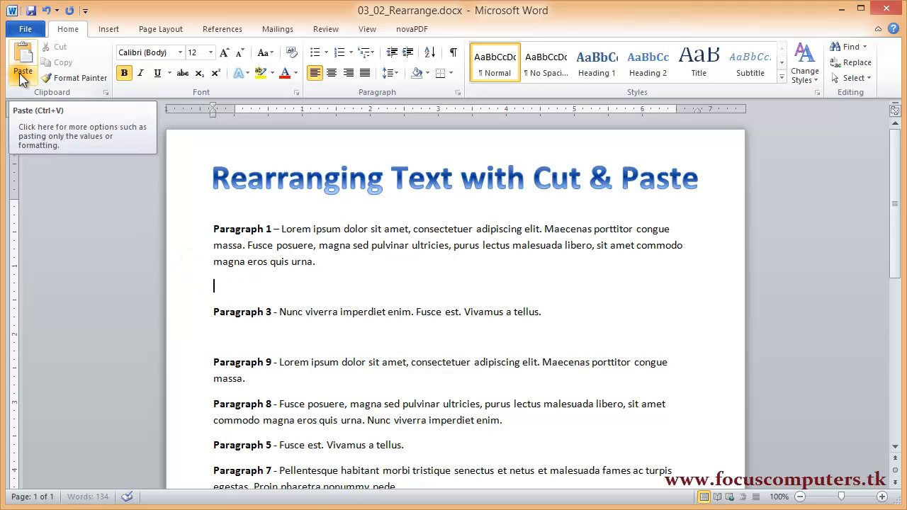
{"action": "right_click", "coordinate": [227, 286]}
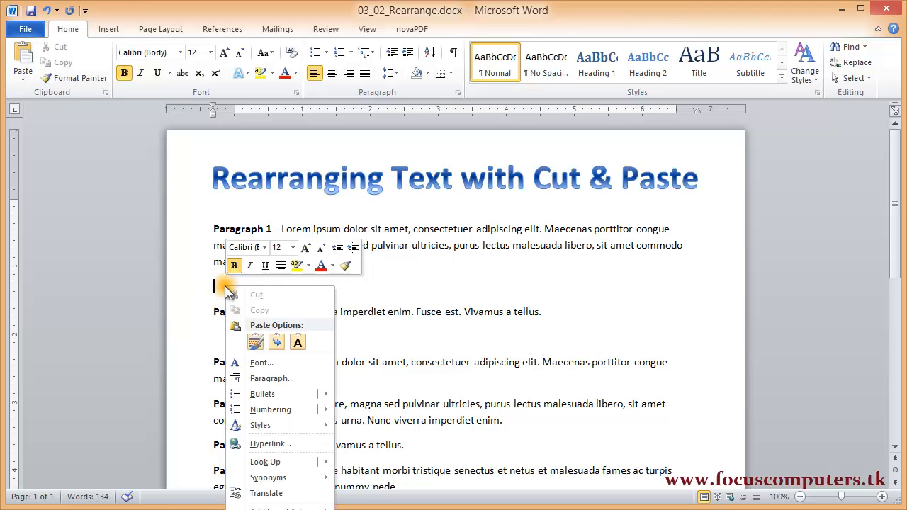
{"action": "left_click", "coordinate": [277, 343]}
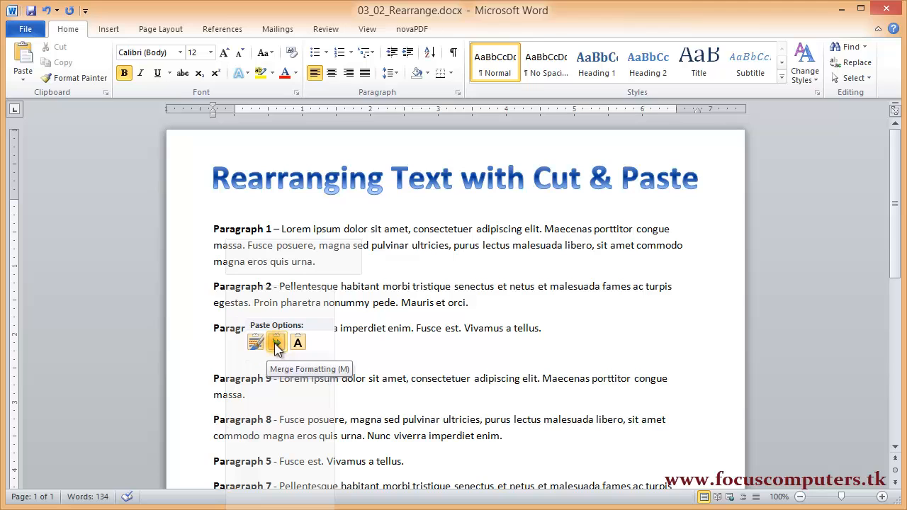
{"action": "left_click", "coordinate": [276, 344]}
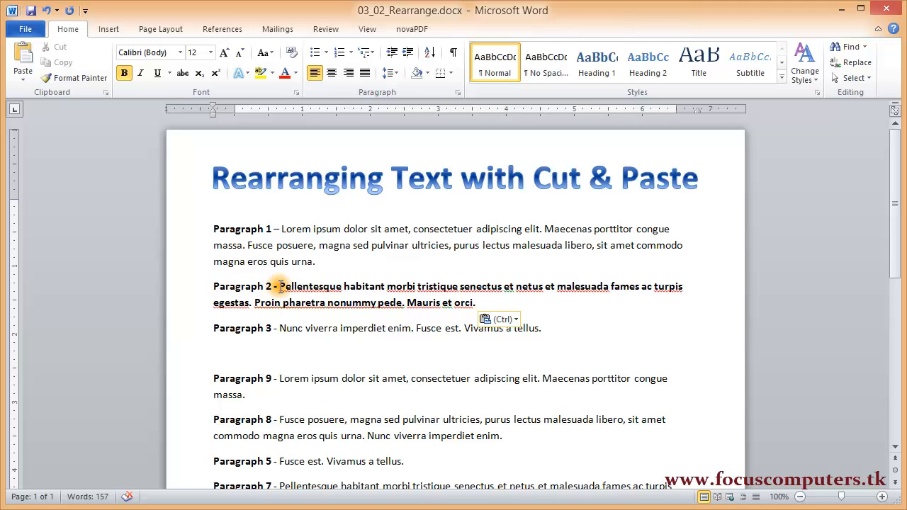
Remove bold from the body text of Paragraph 2 and delete the empty lines between Paragraph 3 and Paragraph 9
{"action": "left_click_drag", "start_coordinate": [280, 286], "coordinate": [477, 301]}
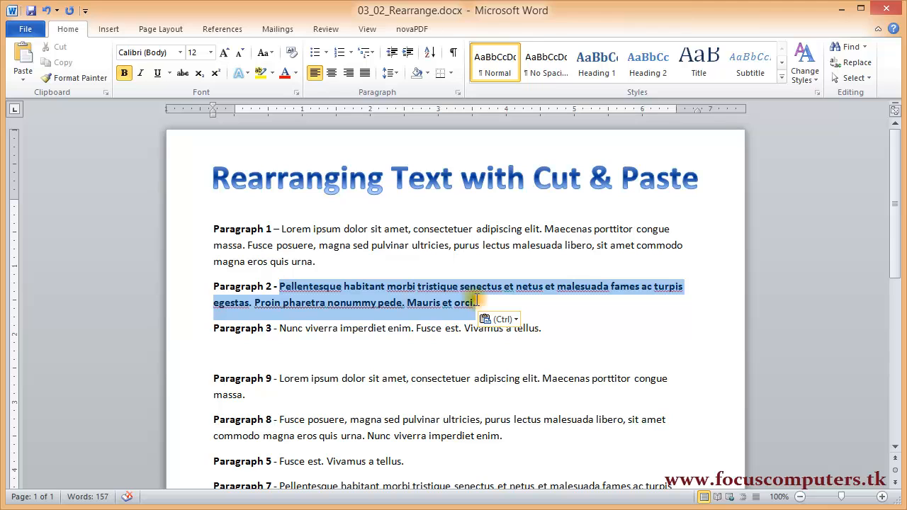
{"action": "left_click", "coordinate": [123, 73]}
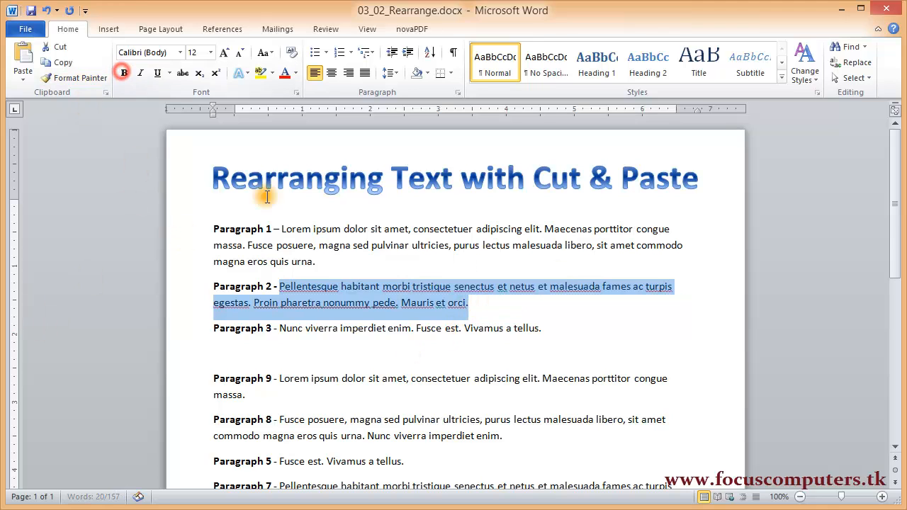
{"action": "left_click", "coordinate": [559, 329]}
{"action": "key", "text": "Return"}
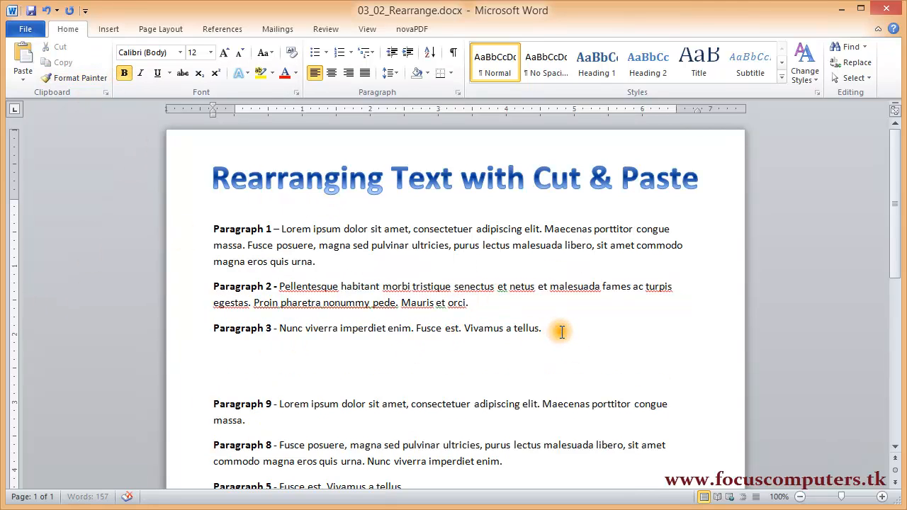
{"action": "key", "text": "Delete"}
{"action": "key", "text": "Delete"}
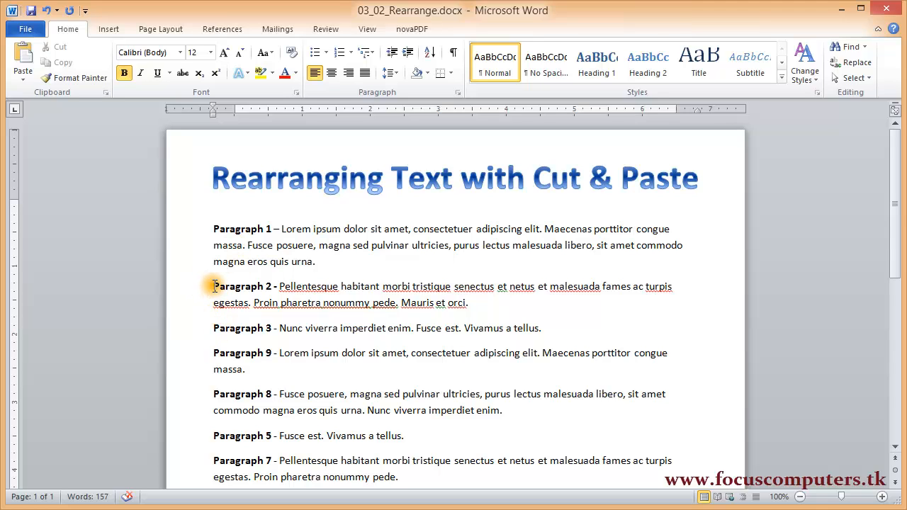
Copy the whole of Paragraph 2, including its heading label
{"action": "left_click_drag", "start_coordinate": [214, 286], "coordinate": [468, 303]}
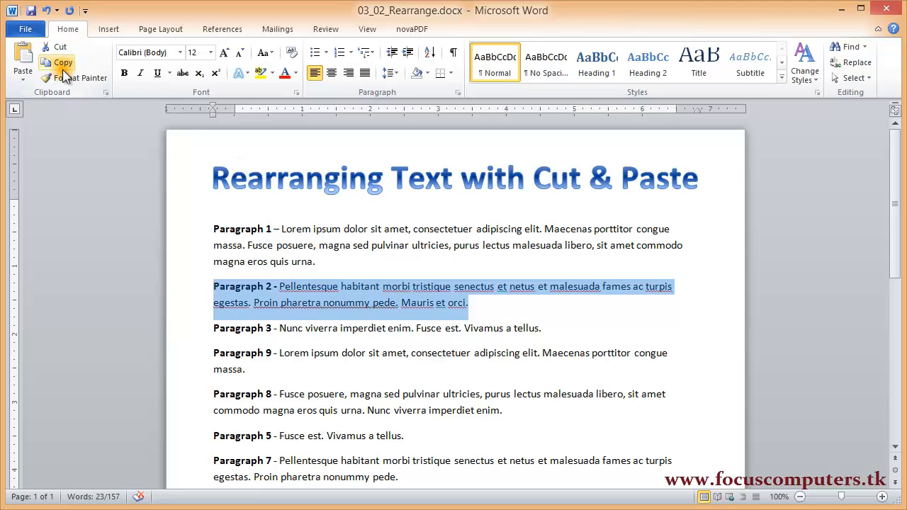
{"action": "right_click", "coordinate": [292, 295]}
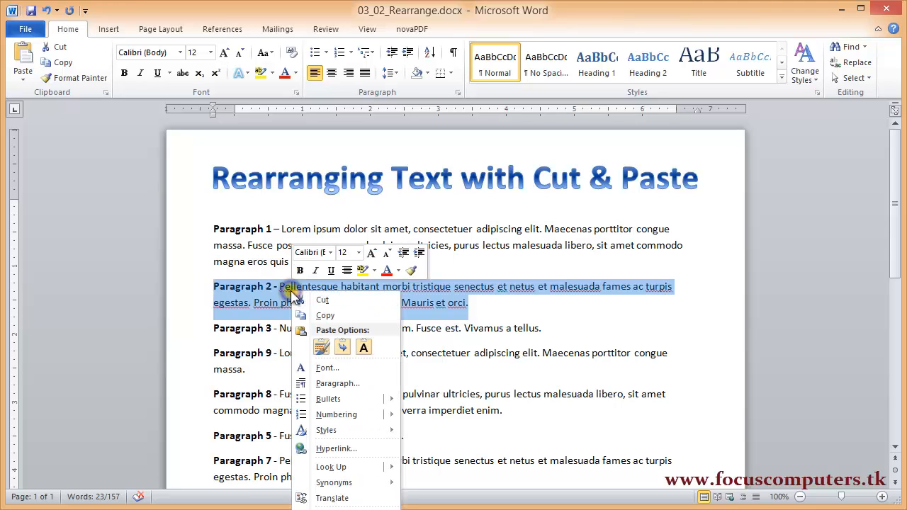
{"action": "left_click", "coordinate": [325, 316]}
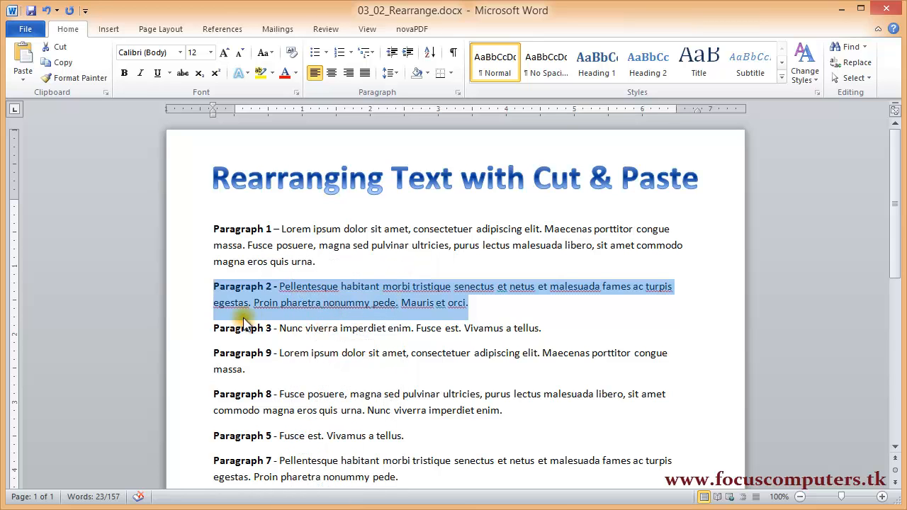
Add three line breaks after Paragraph 6 at the end of the document and paste the copied Paragraph 2 there
{"action": "scroll", "coordinate": [241, 318], "scroll_direction": "down", "scroll_amount": 5}
{"action": "left_click", "coordinate": [507, 329]}
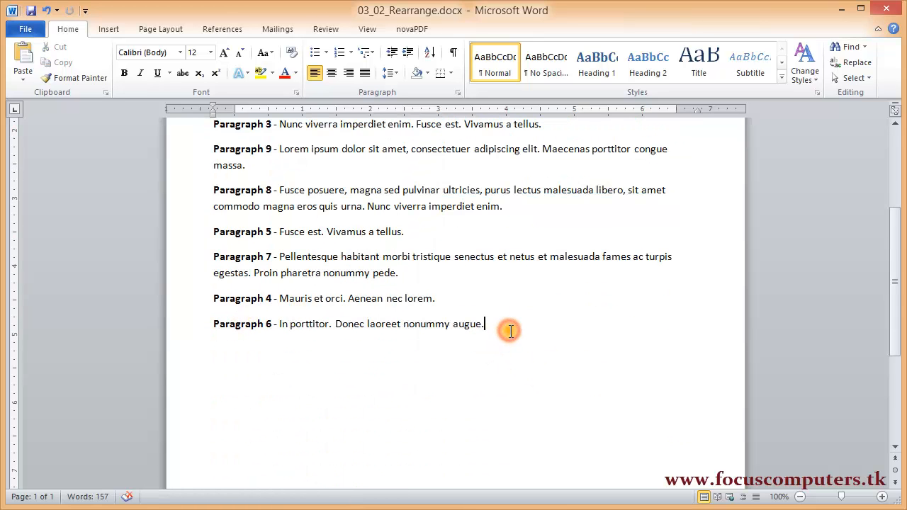
{"action": "key", "text": "Return"}
{"action": "key", "text": "Return"}
{"action": "key", "text": "Return"}
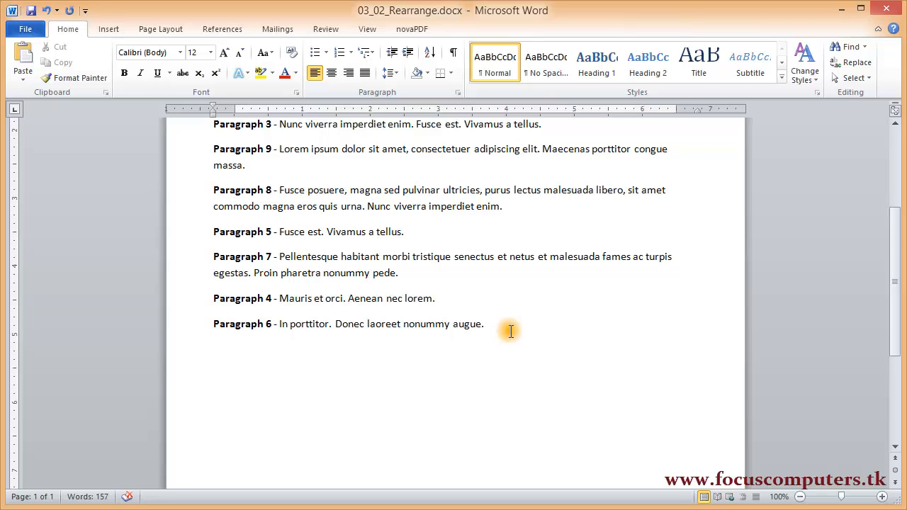
{"action": "right_click", "coordinate": [296, 400]}
{"action": "left_click", "coordinate": [317, 399]}
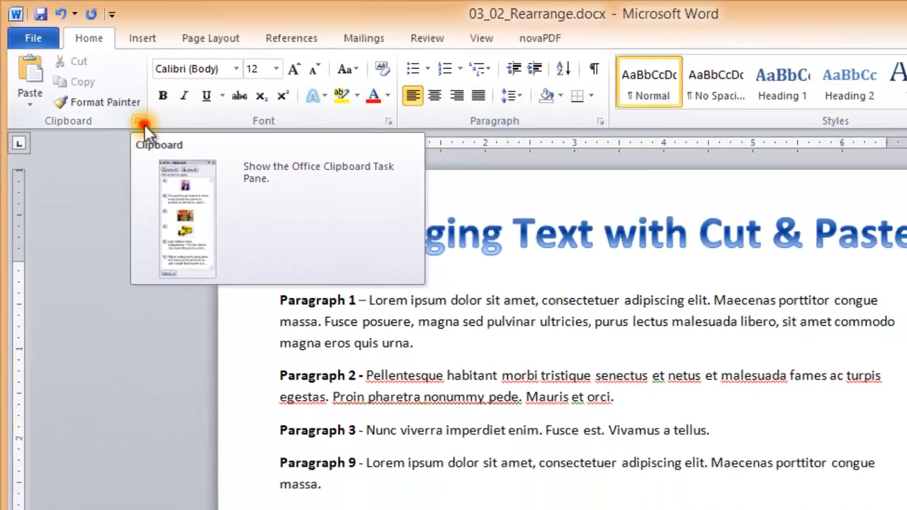
Show the Office Clipboard task pane and clear all of its stored items
{"action": "left_click", "coordinate": [202, 174]}
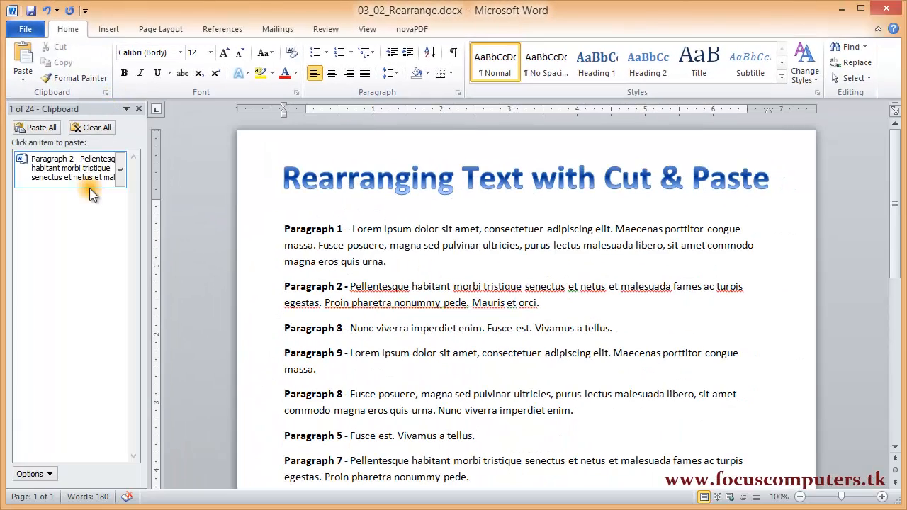
{"action": "left_click", "coordinate": [92, 128]}
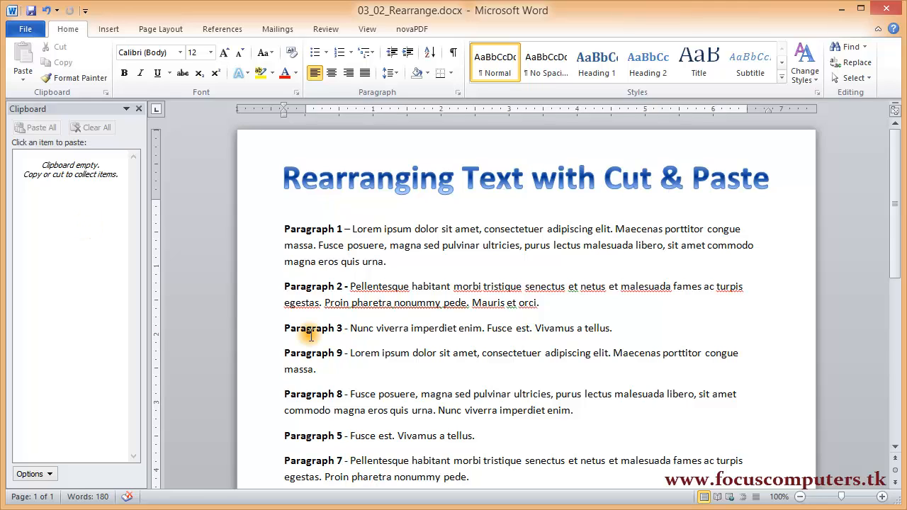
Cut Paragraph 4, the line above Paragraph 6, to the Office Clipboard
{"action": "left_click", "coordinate": [285, 369]}
{"action": "scroll", "coordinate": [285, 369], "scroll_direction": "down", "scroll_amount": 2}
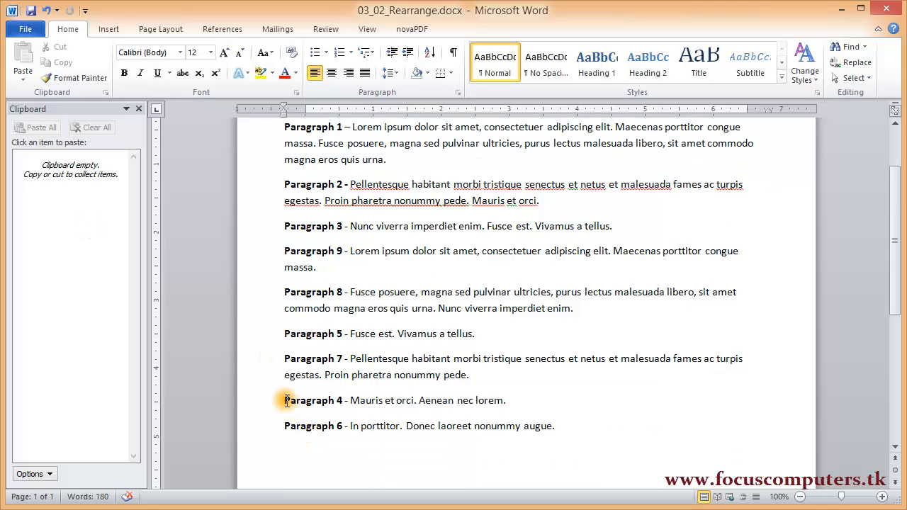
{"action": "left_click_drag", "start_coordinate": [284, 400], "coordinate": [511, 403]}
{"action": "right_click", "coordinate": [499, 403]}
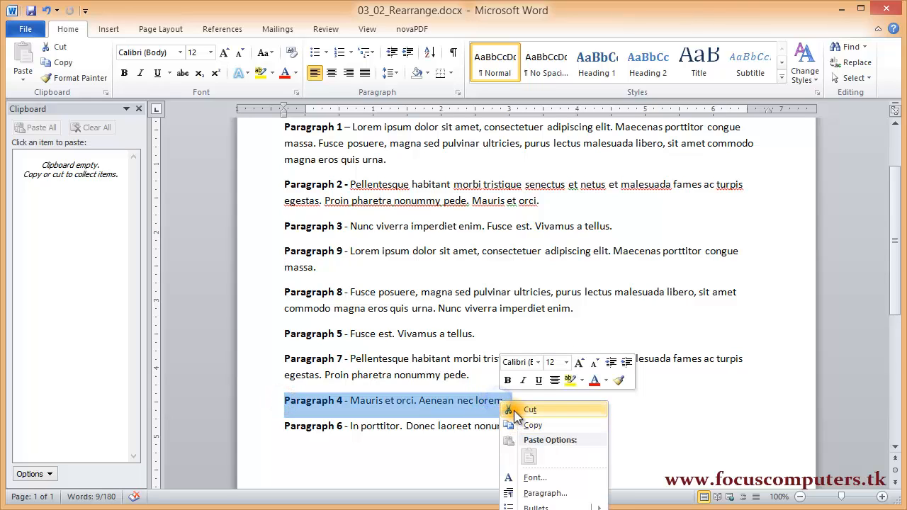
{"action": "left_click", "coordinate": [511, 409]}
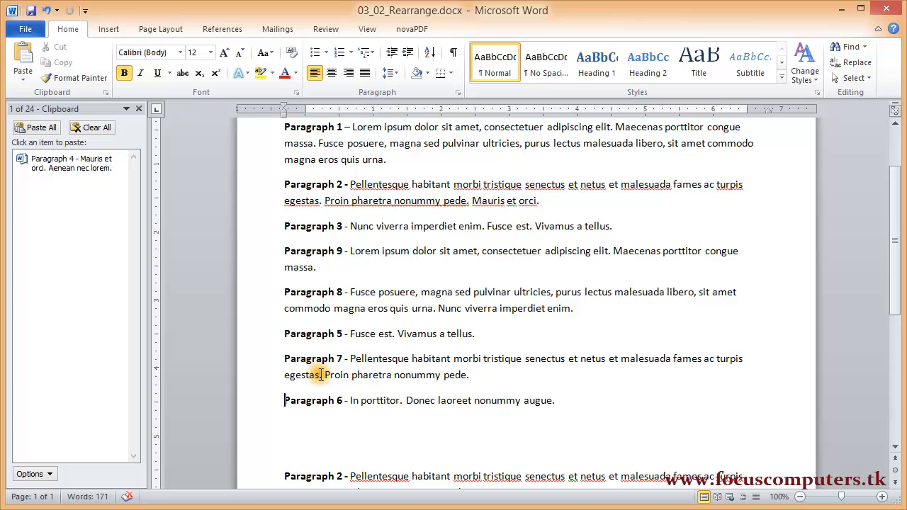
Cut Paragraph 5, located between Paragraph 8 and Paragraph 7, to the Office Clipboard
{"action": "scroll", "coordinate": [312, 376], "scroll_direction": "up", "scroll_amount": 1}
{"action": "left_click", "coordinate": [286, 369]}
{"action": "left_click_drag", "start_coordinate": [286, 368], "coordinate": [464, 374]}
{"action": "right_click", "coordinate": [464, 373]}
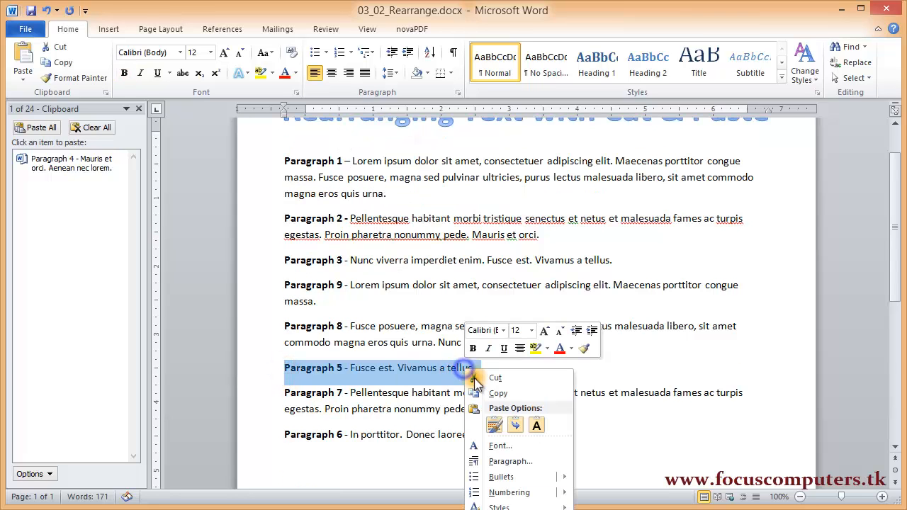
{"action": "left_click", "coordinate": [476, 374]}
Cut the two-line Paragraph 9 below Paragraph 3 to the Office Clipboard
{"action": "left_click", "coordinate": [285, 285]}
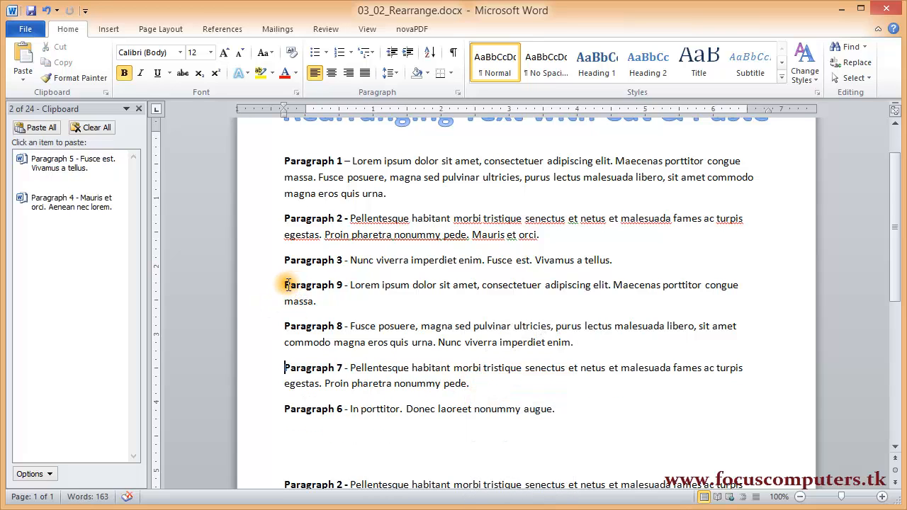
{"action": "left_click_drag", "start_coordinate": [285, 285], "coordinate": [312, 301]}
{"action": "right_click", "coordinate": [312, 301]}
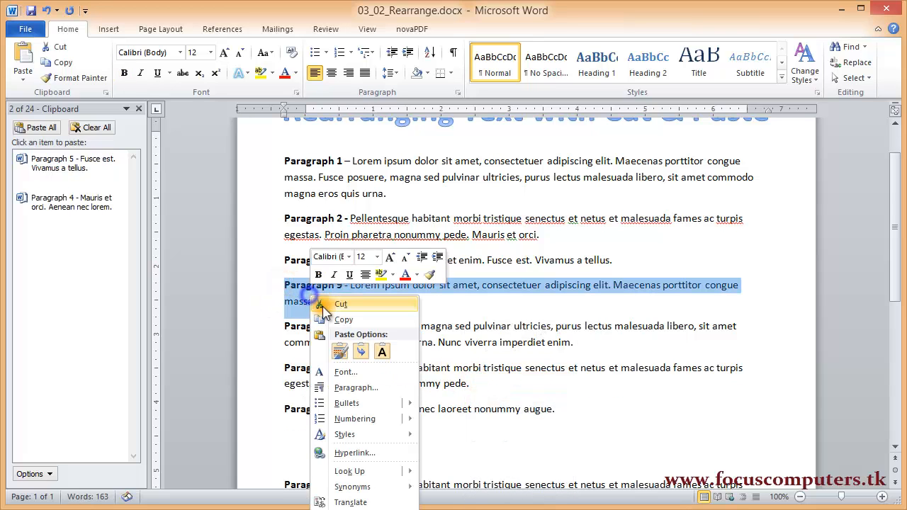
{"action": "left_click", "coordinate": [327, 306]}
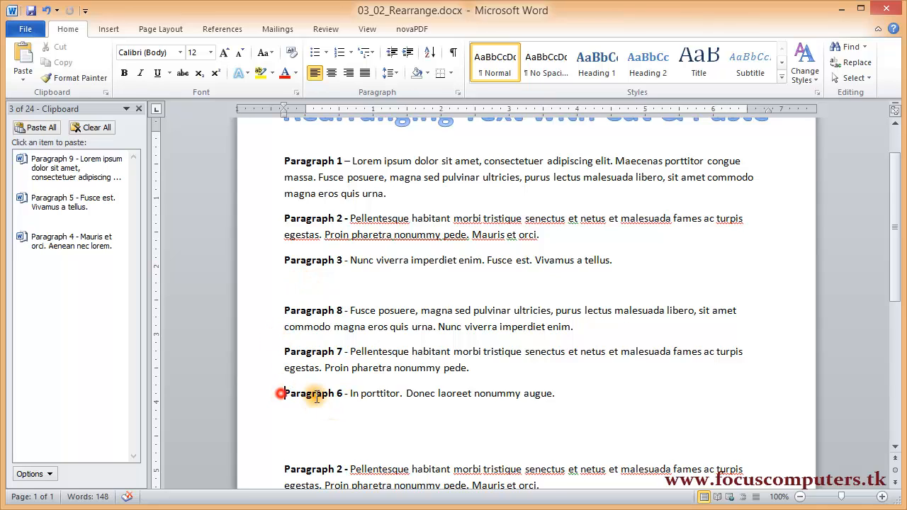
Cut Paragraph 6, the line below Paragraph 7, to the Office Clipboard
{"action": "left_click_drag", "start_coordinate": [282, 395], "coordinate": [559, 397]}
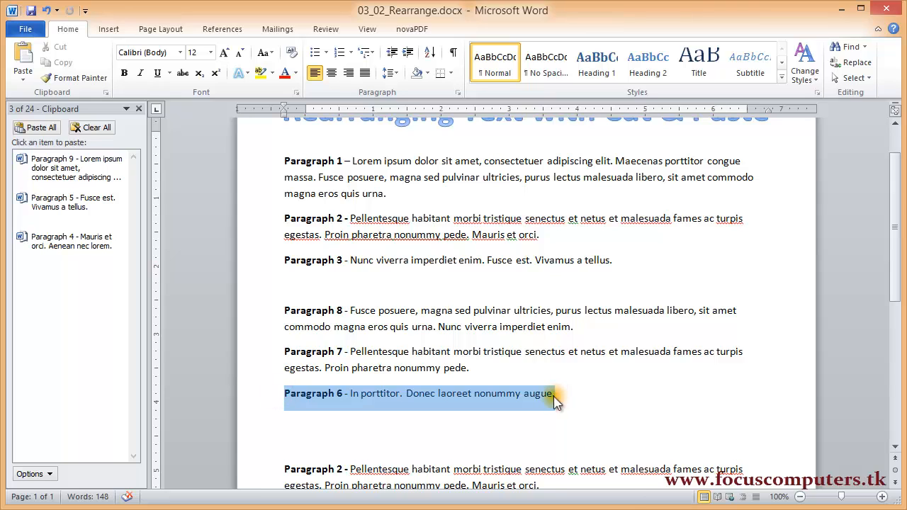
{"action": "right_click", "coordinate": [525, 394]}
{"action": "left_click", "coordinate": [540, 404]}
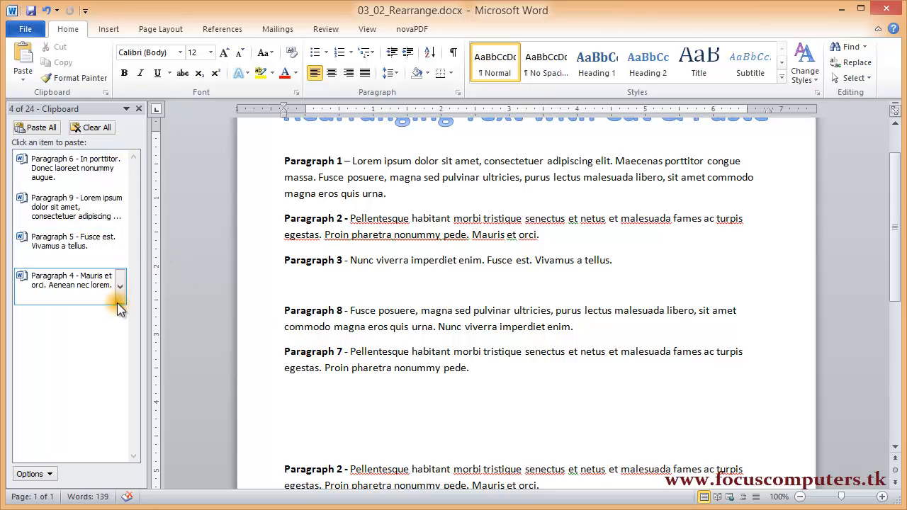
Move Paragraph 7 directly in front of Paragraph 8 without using the clipboard
{"action": "left_click", "coordinate": [284, 350]}
{"action": "left_click_drag", "start_coordinate": [284, 350], "coordinate": [471, 368]}
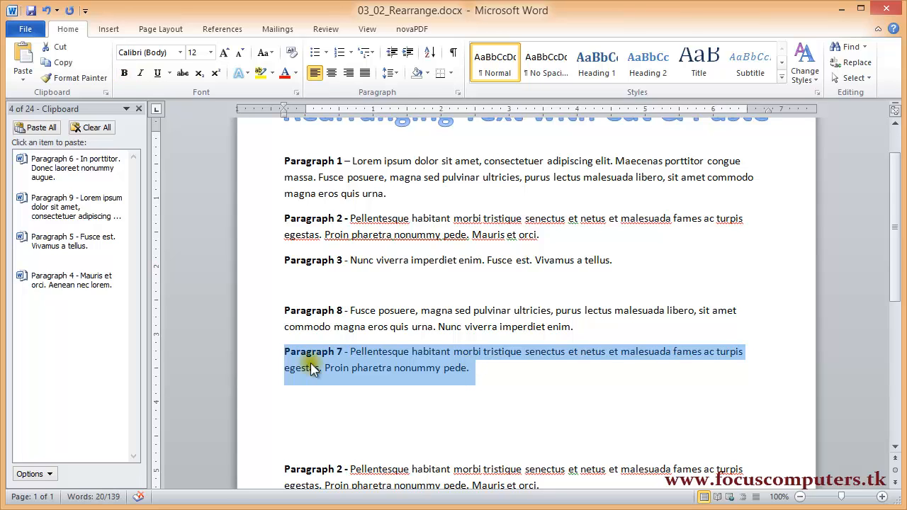
{"action": "left_click_drag", "start_coordinate": [313, 369], "coordinate": [286, 312]}
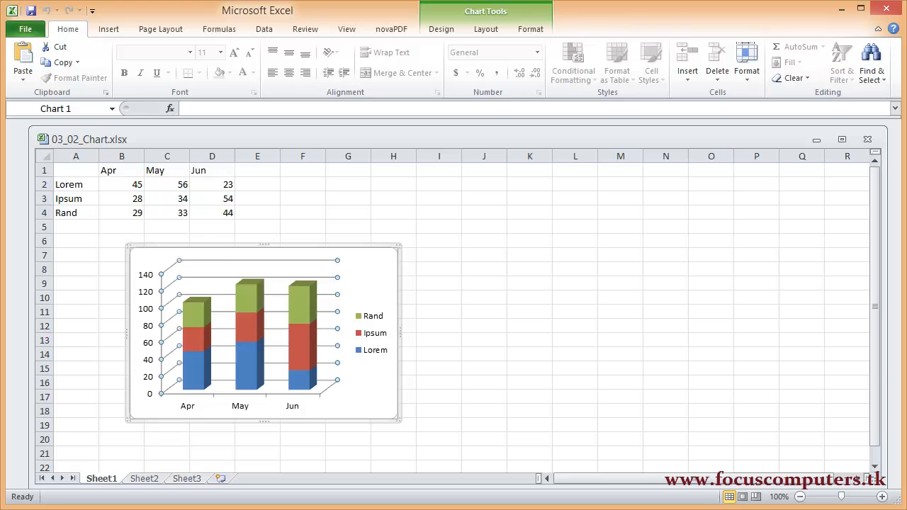
Copy the stacked column chart from Sheet1 of the Excel workbook 03_02_Chart.xlsx
{"action": "right_click", "coordinate": [218, 319]}
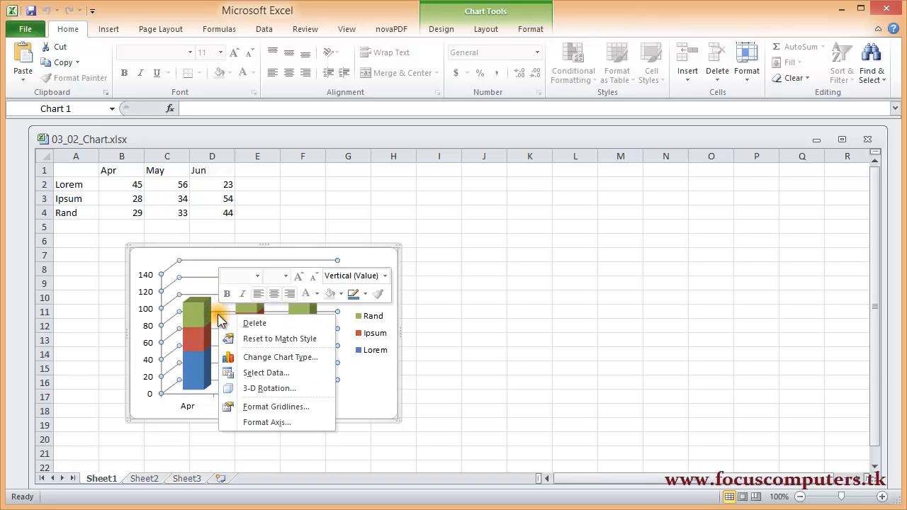
{"action": "key", "text": "Escape"}
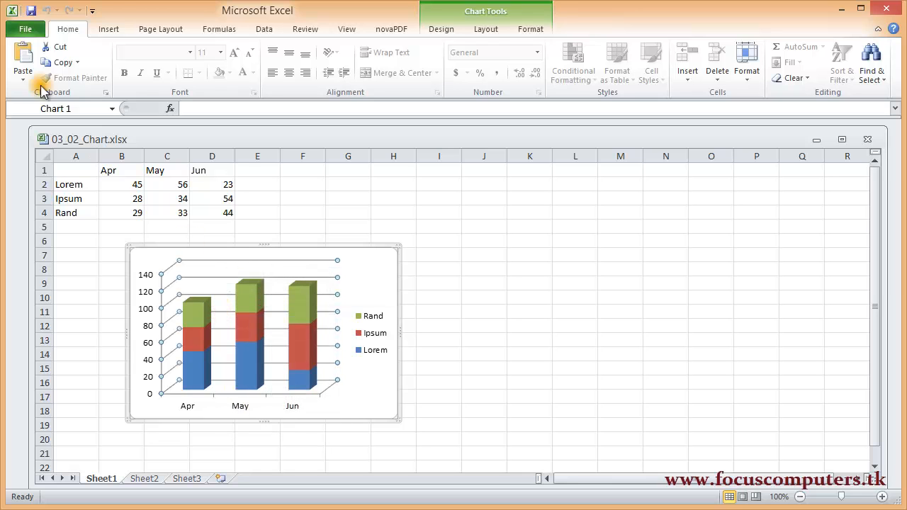
{"action": "left_click", "coordinate": [58, 62]}
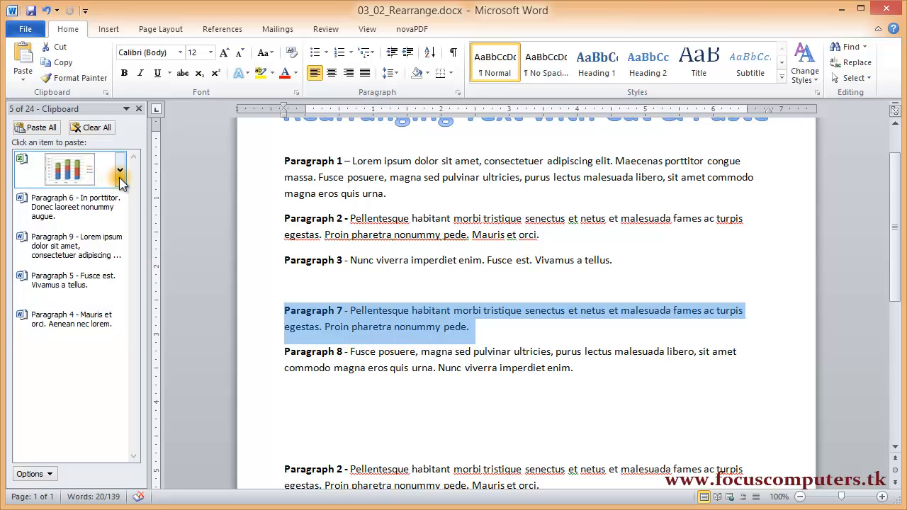
Paste Paragraphs 4, 5 and 6 from the Office Clipboard in order below Paragraph 3 and remove the blank line before Paragraph 7
{"action": "left_click", "coordinate": [317, 397]}
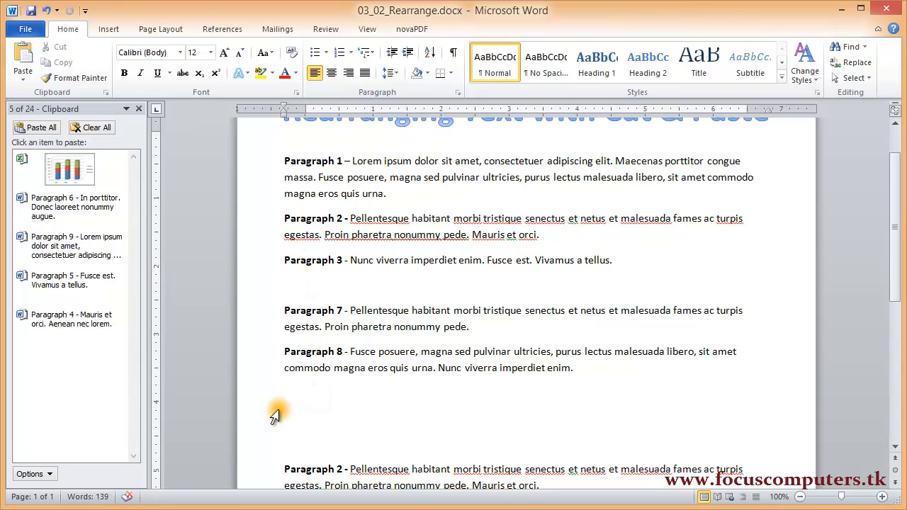
{"action": "left_click", "coordinate": [624, 260]}
{"action": "key", "text": "Return"}
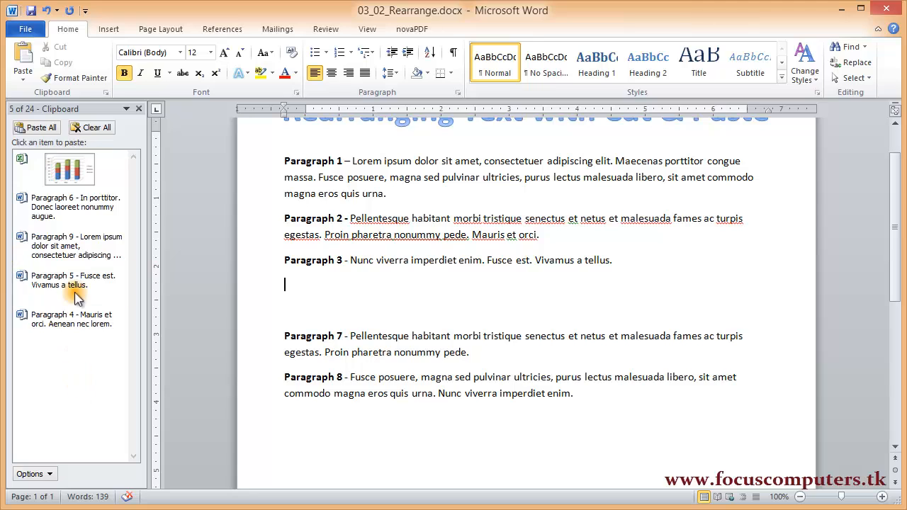
{"action": "left_click", "coordinate": [71, 322]}
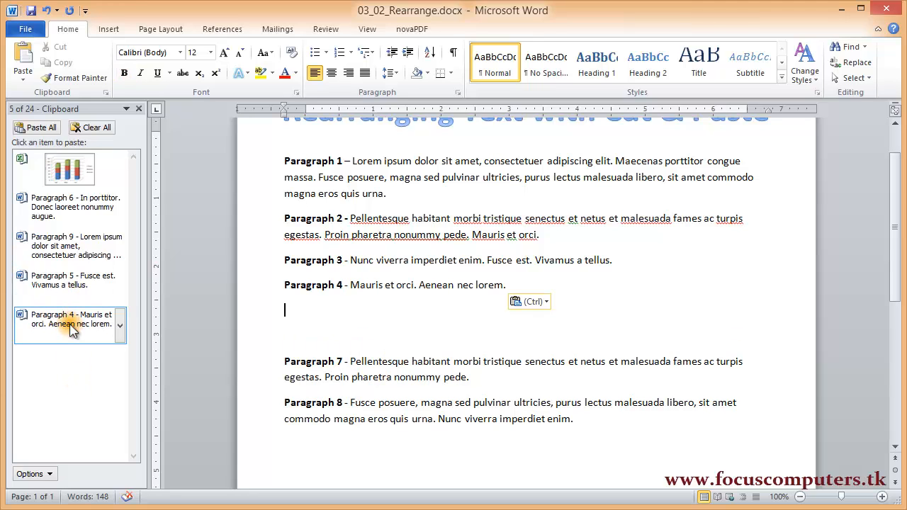
{"action": "left_click", "coordinate": [69, 282]}
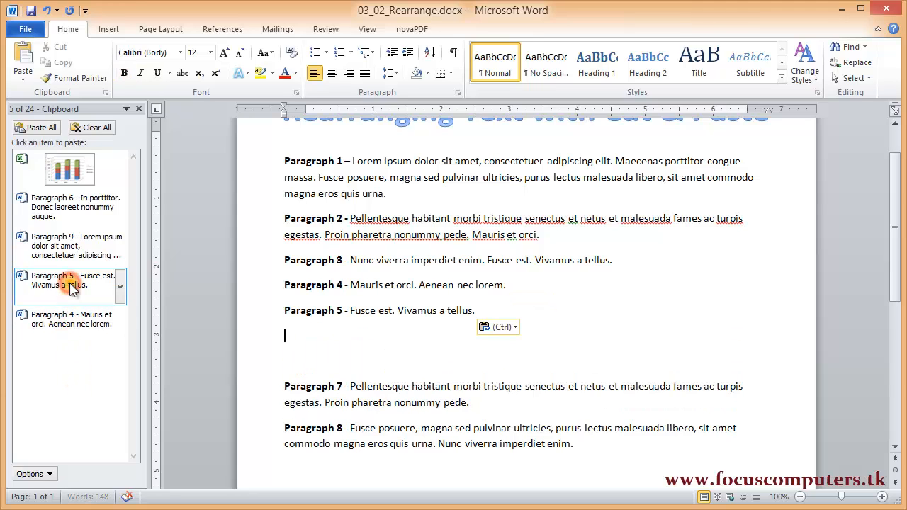
{"action": "left_click", "coordinate": [71, 210]}
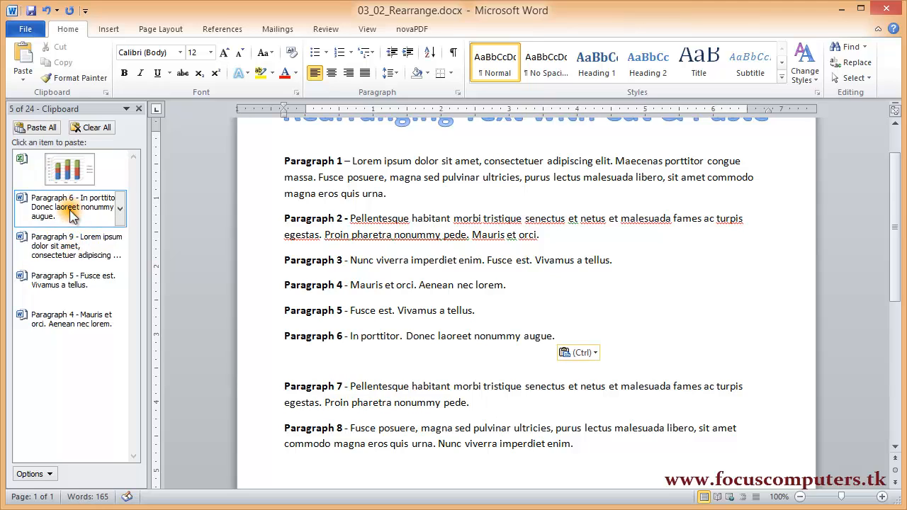
{"action": "key", "text": "BackSpace"}
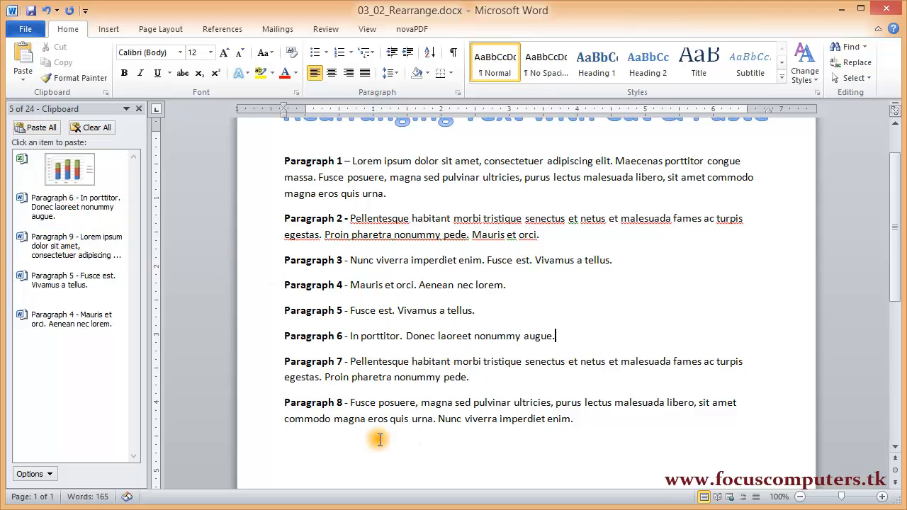
Paste Paragraph 9 from the Office Clipboard after Paragraph 8, and insert the copied Excel chart on a new line below it
{"action": "left_click", "coordinate": [604, 419]}
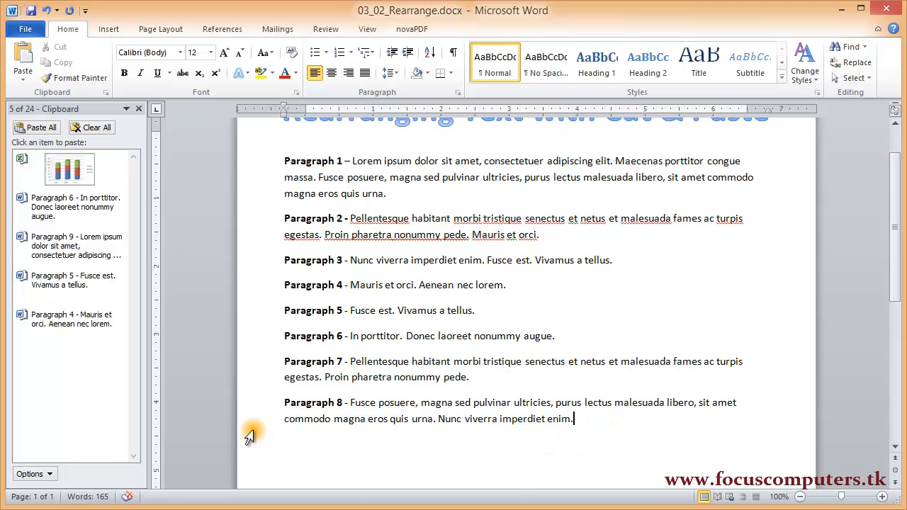
{"action": "left_click", "coordinate": [71, 241]}
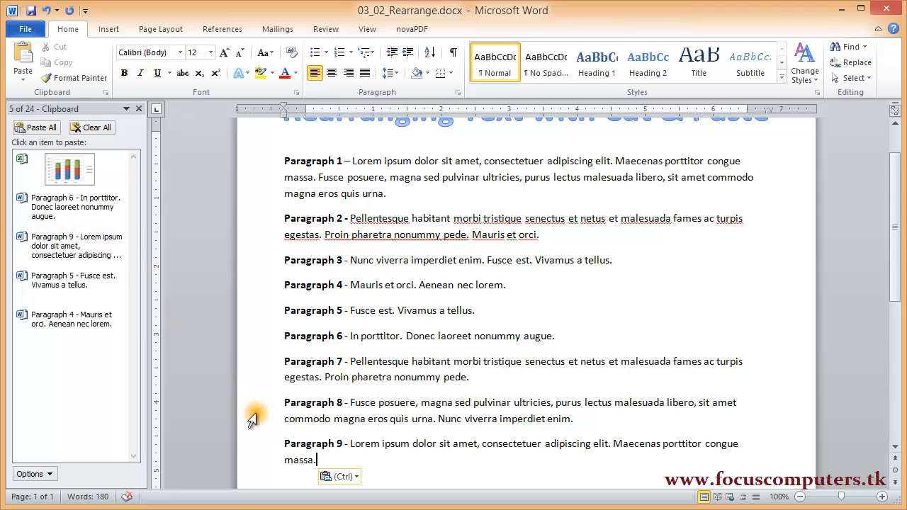
{"action": "key", "text": "Return"}
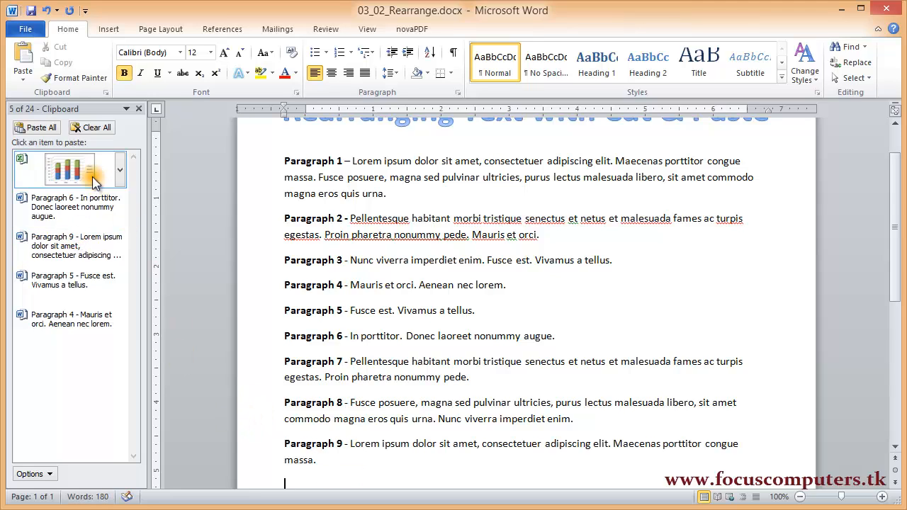
{"action": "left_click", "coordinate": [69, 168]}
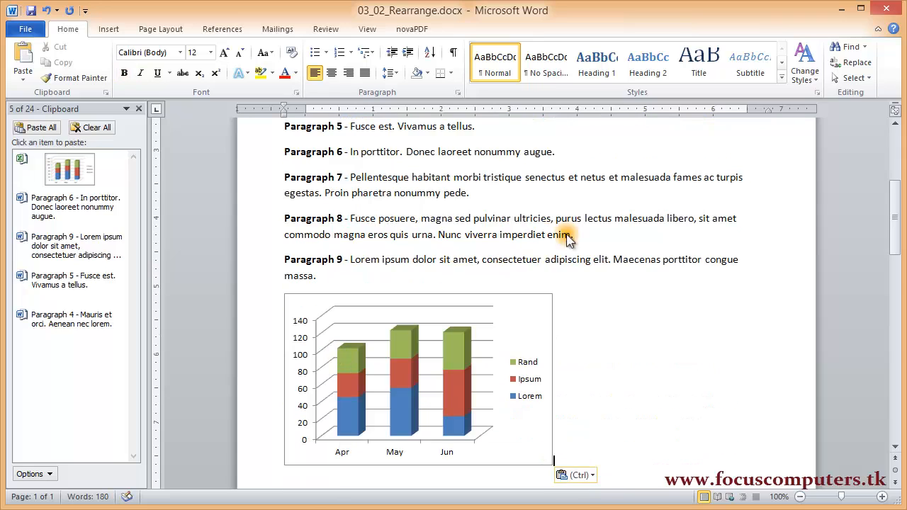
Delete the duplicate Paragraph 2 at the end of the document, below the chart
{"action": "left_click", "coordinate": [896, 224]}
{"action": "left_click_drag", "start_coordinate": [897, 223], "coordinate": [878, 310]}
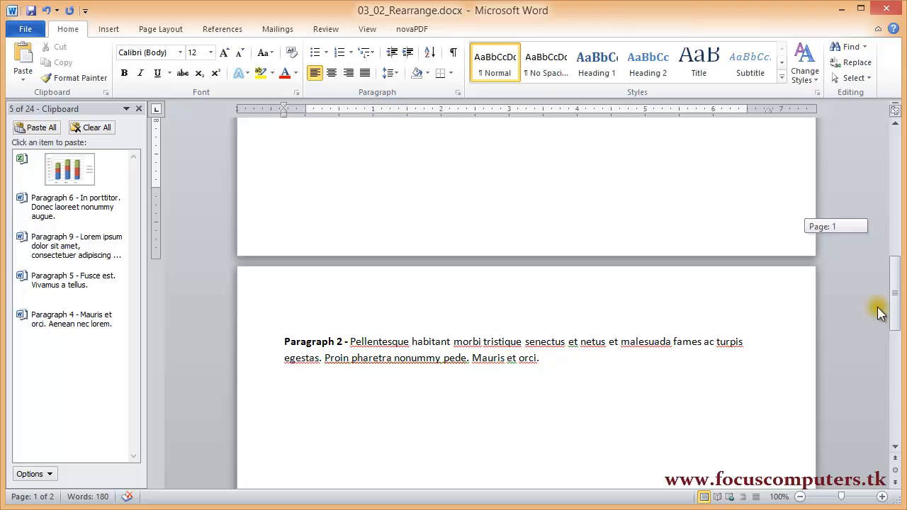
{"action": "left_click", "coordinate": [282, 341]}
{"action": "key", "text": "ctrl+shift+Down"}
{"action": "key", "text": "Delete"}
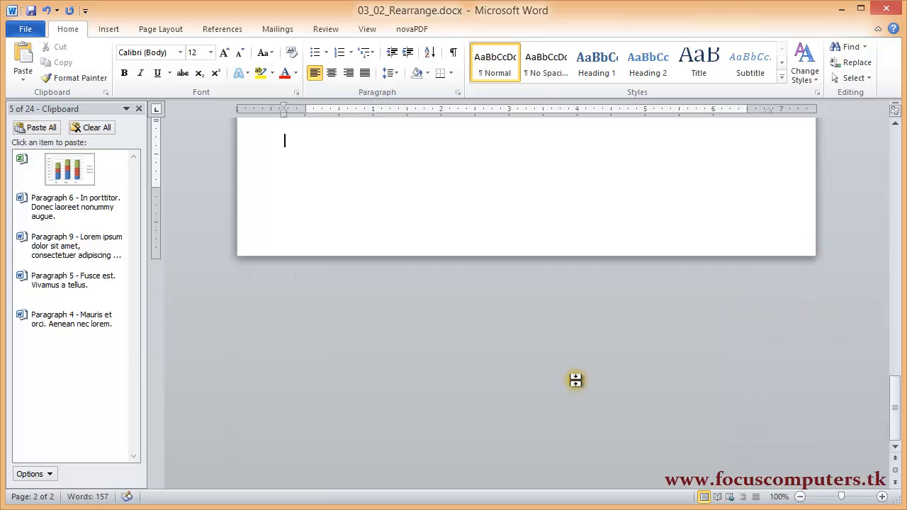
{"action": "scroll", "coordinate": [577, 381], "scroll_direction": "up", "scroll_amount": 12}
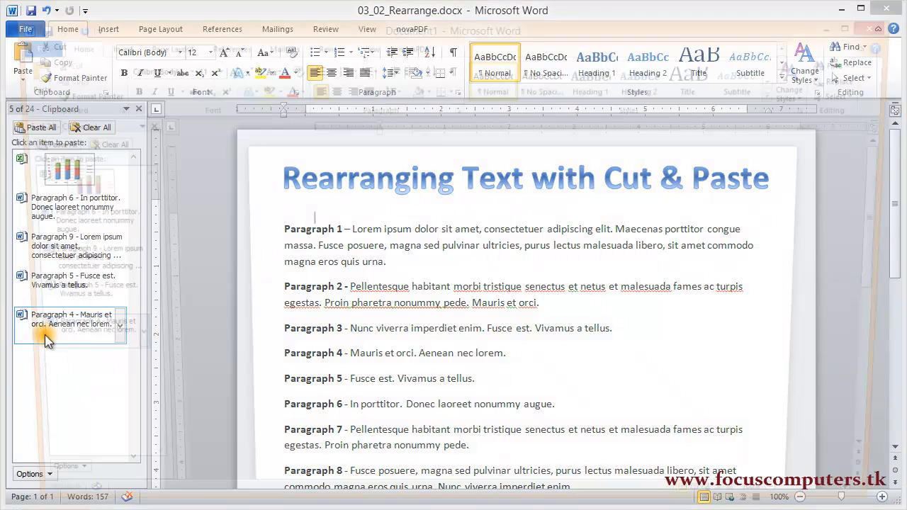
Paste all collected Office Clipboard items into a new blank document and start Paragraph 6 on its own line after Paragraph 9
{"action": "key", "text": "ctrl+n"}
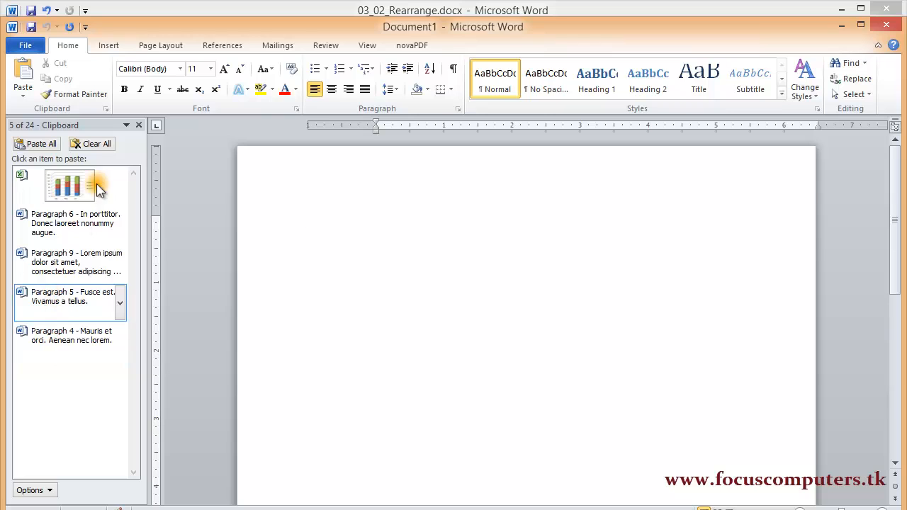
{"action": "left_click", "coordinate": [36, 143]}
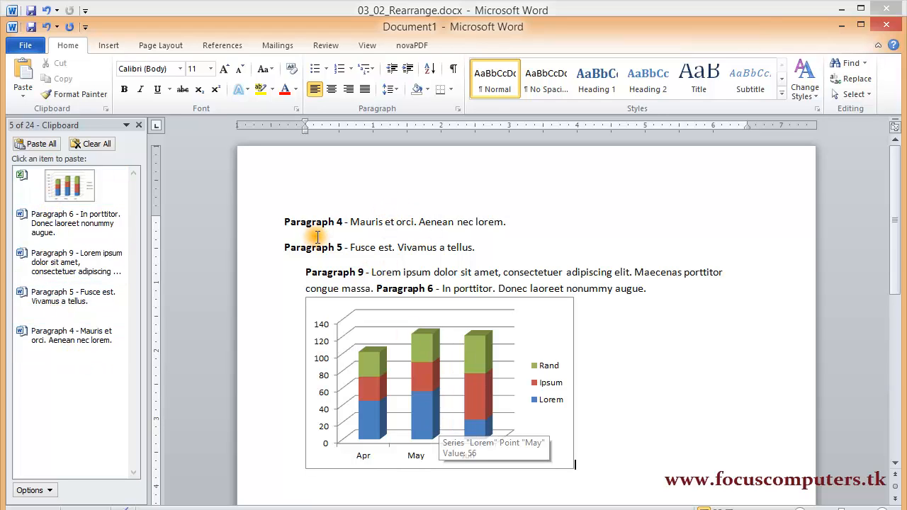
{"action": "left_click", "coordinate": [374, 287]}
{"action": "key", "text": "Return"}
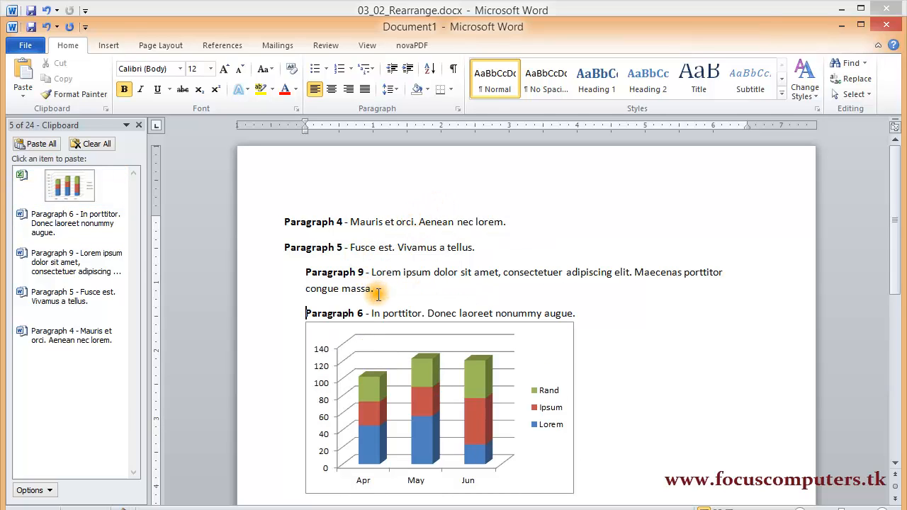